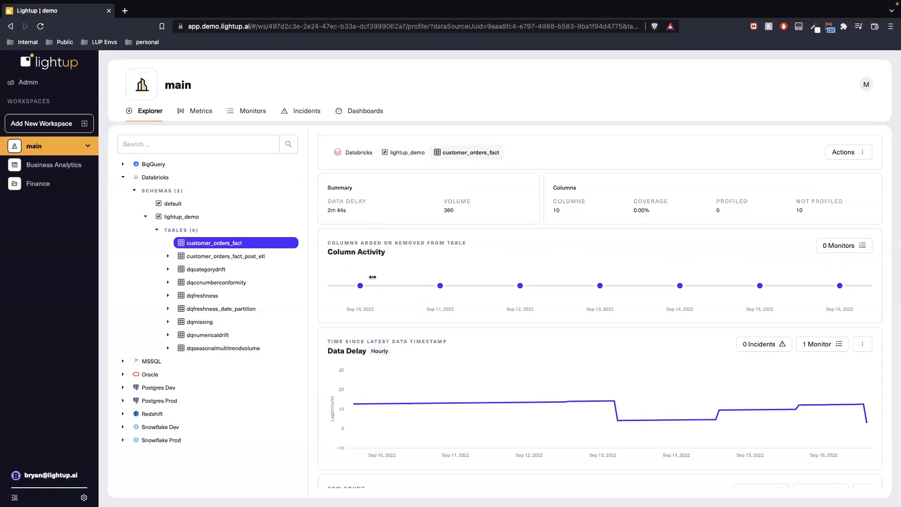
In the metric settings of the customer_orders_fact table, make all columns active and turn on the Distribution metric
scroll(399, 265, "down", 2)
scroll(400, 266, "down", 1)
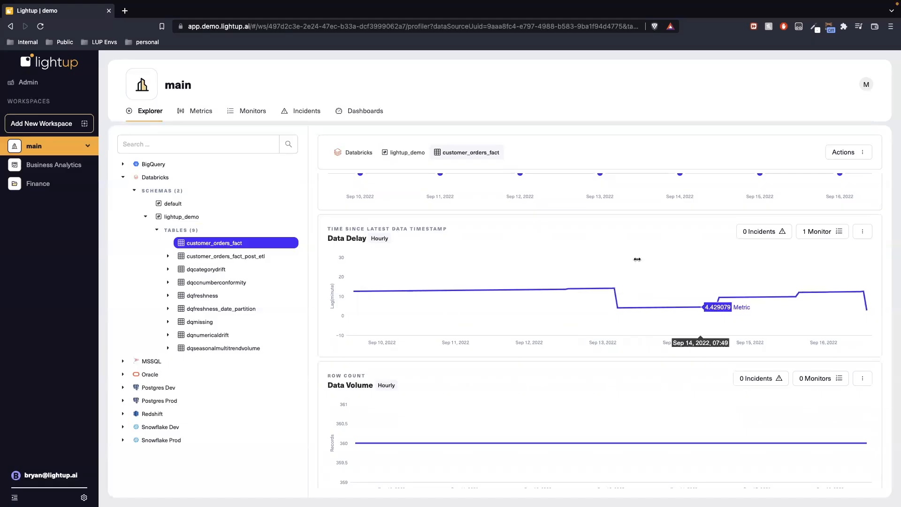
scroll(637, 260, "down", 1)
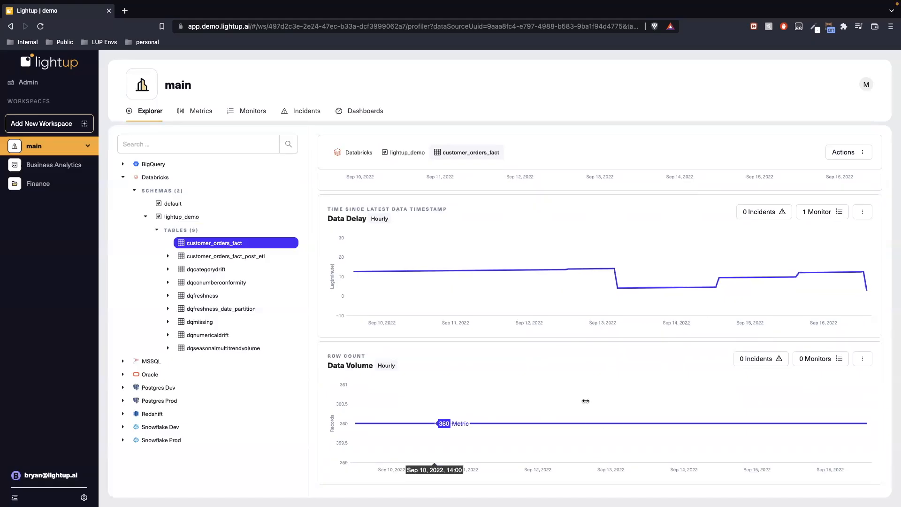
scroll(585, 402, "up", 4)
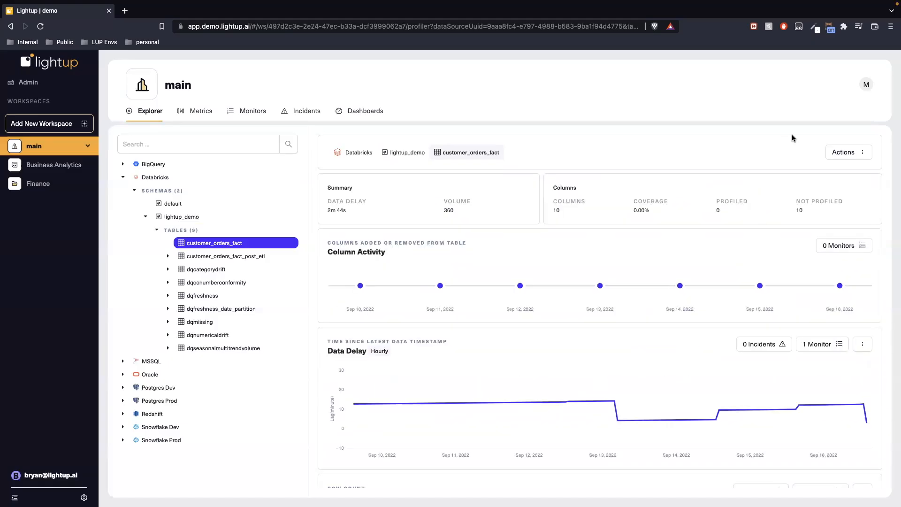
left_click(836, 157)
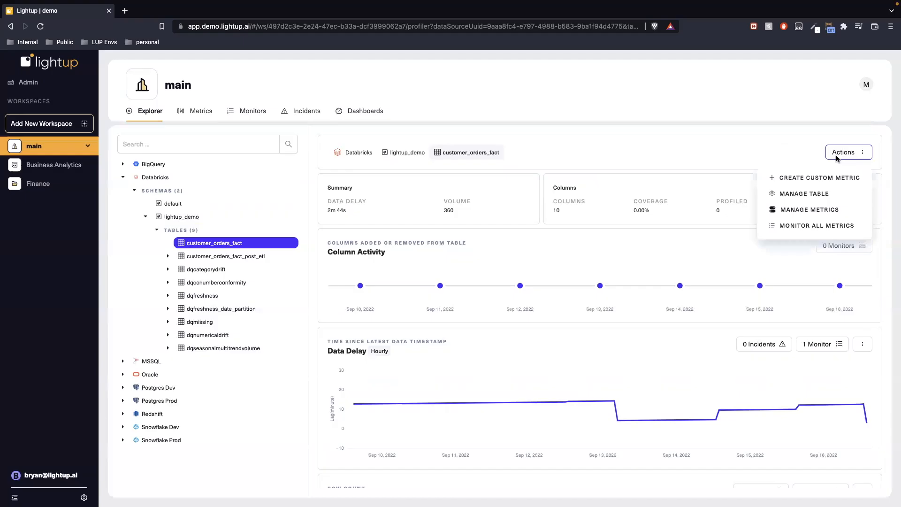
left_click(828, 209)
left_click(361, 163)
left_click(378, 186)
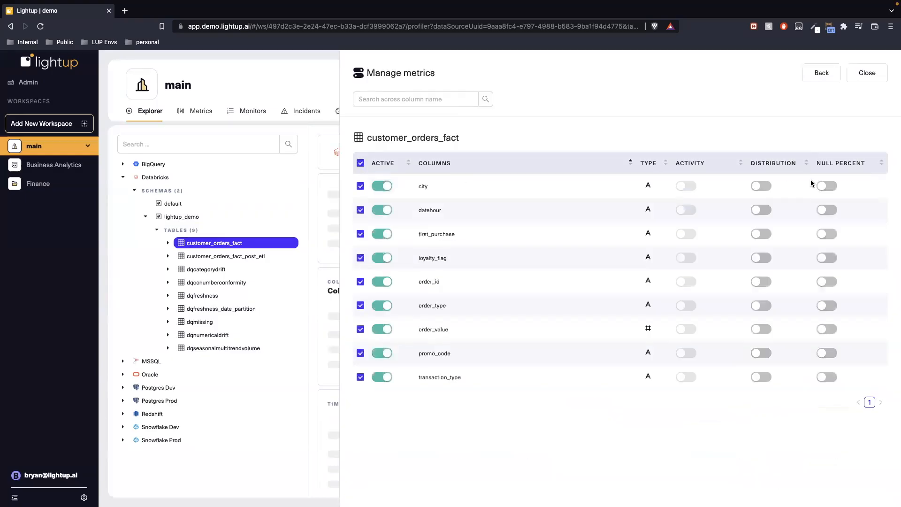
left_click(762, 189)
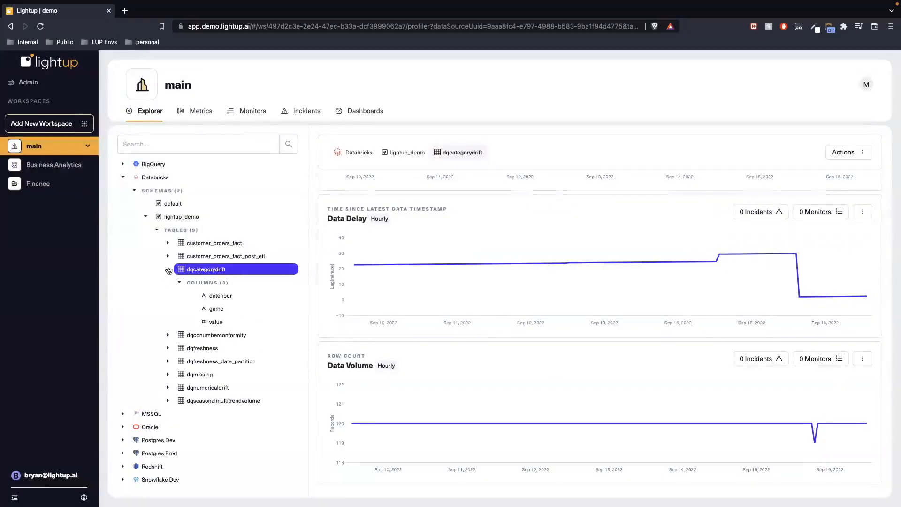
Examine the distribution, category activity and null percent charts of the game column in the dqcategorydrift table
left_click(216, 308)
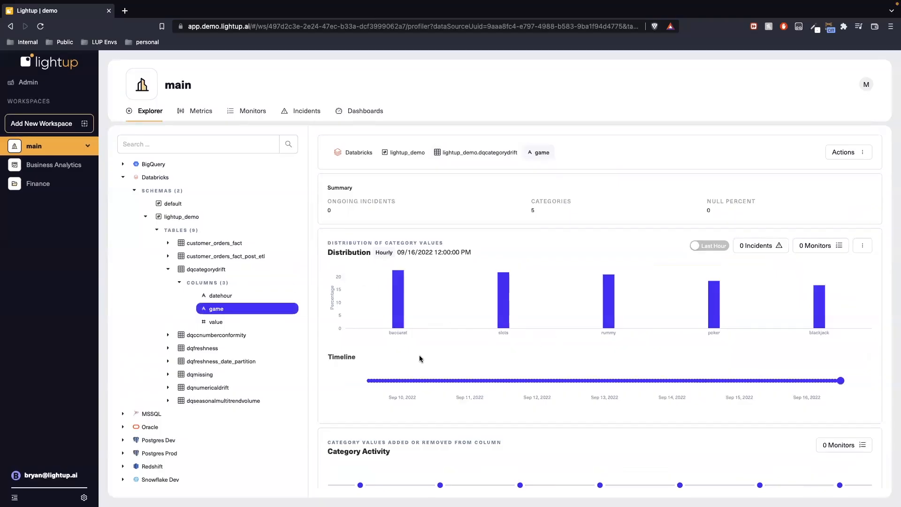
scroll(390, 371, "down", 3)
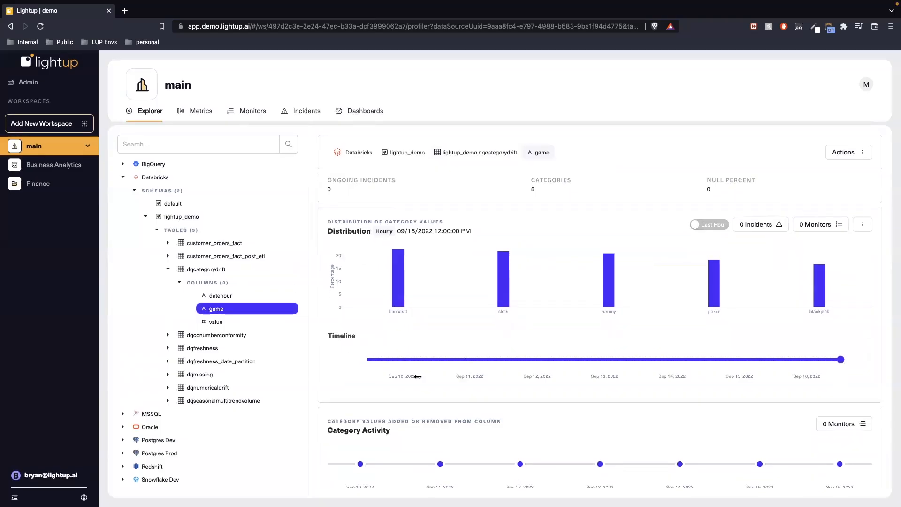
scroll(393, 387, "down", 4)
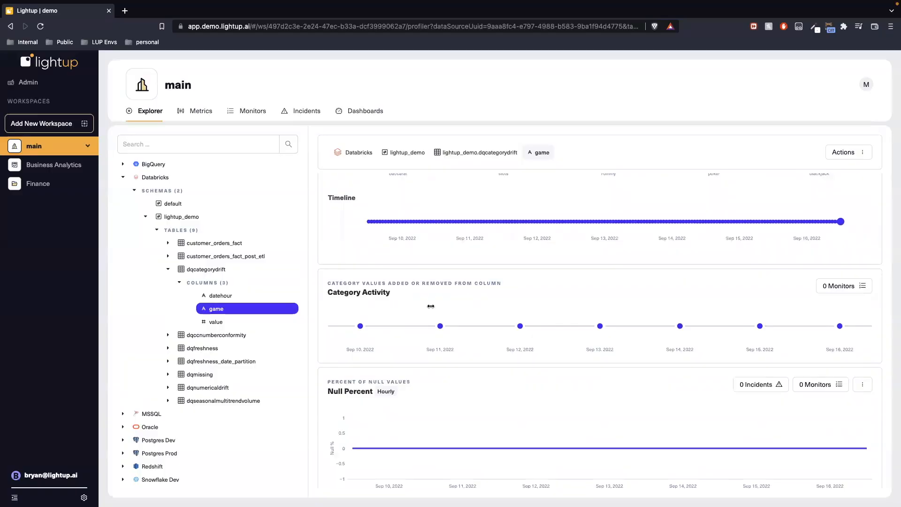
scroll(369, 429, "down", 1)
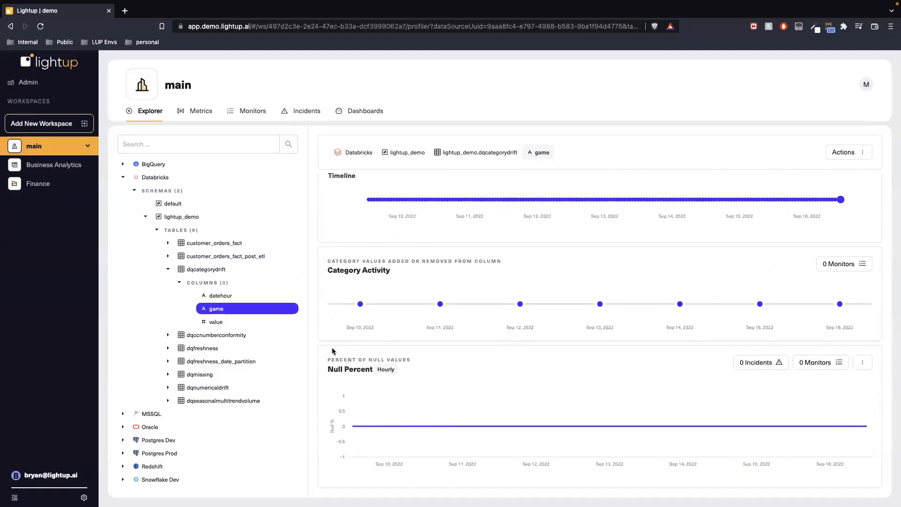
scroll(331, 347, "up", 5)
scroll(332, 348, "up", 2)
Start a custom metric of type Row by row named game_pipeline and proceed to its configuration
left_click(846, 153)
left_click(817, 180)
left_click(470, 168)
left_click(444, 294)
left_click(620, 168)
type("game_pipeline")
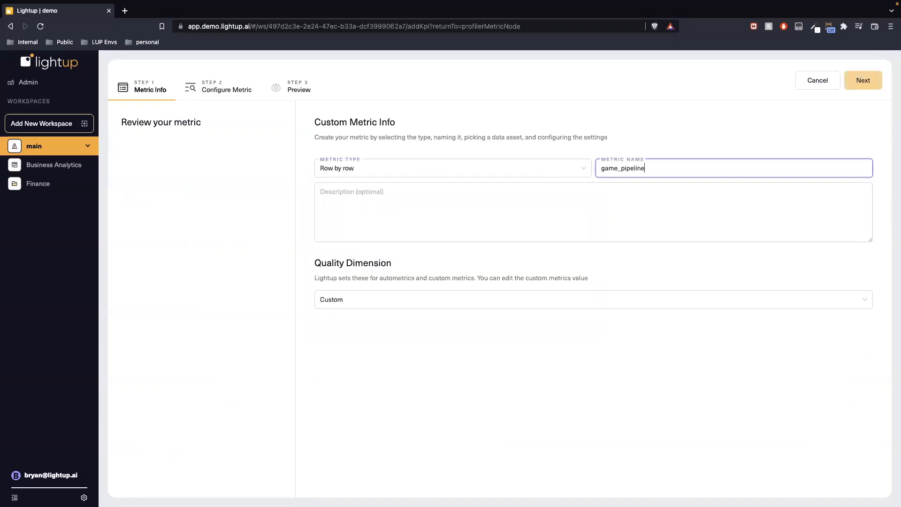
left_click(860, 85)
Set the metric's source to the cakewalk table in the testdata schema of Postgres Prod
left_click(514, 187)
left_click(455, 279)
left_click(419, 259)
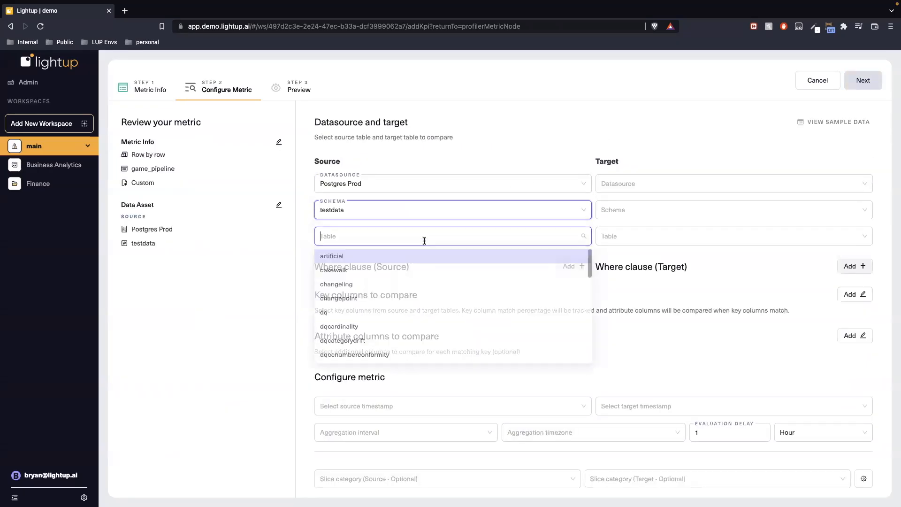
scroll(409, 319, "up", 3)
scroll(408, 328, "down", 3)
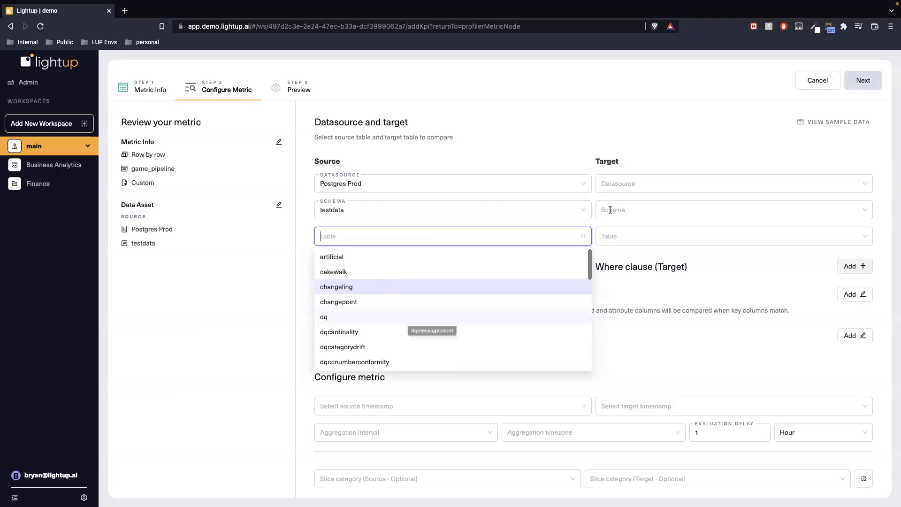
left_click(390, 273)
Set the metric's target to the customer_orders_fact table in the lightup_demo schema of Databricks
left_click(629, 184)
left_click(629, 220)
left_click(636, 207)
left_click(643, 232)
left_click(650, 237)
left_click(650, 260)
Match the source key column value with the target key column order_value for the comparison
left_click(456, 327)
left_click(394, 460)
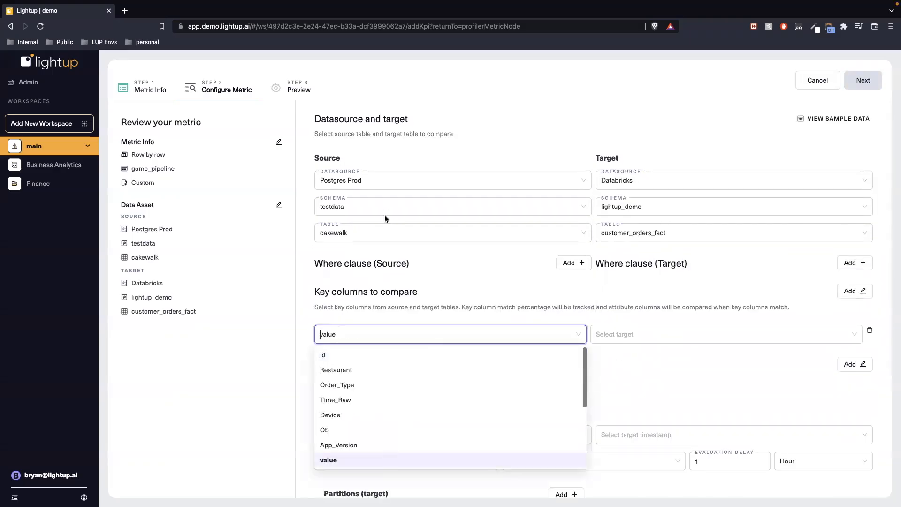
left_click(657, 334)
left_click(650, 371)
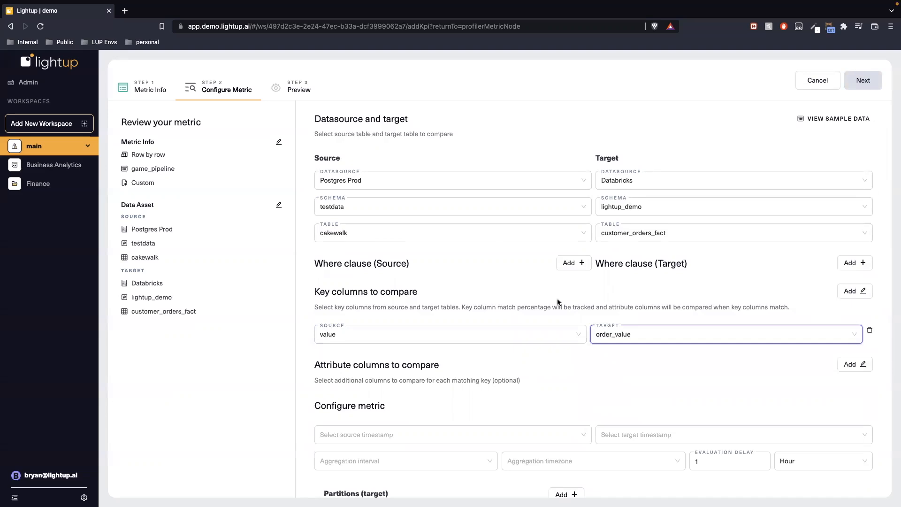
Configure the metric with timestamp as source and target timestamp columns, an Hourly aggregation interval and the UTC timezone
scroll(557, 298, "down", 3)
left_click(545, 324)
left_click(357, 445)
left_click(644, 431)
left_click(406, 387)
left_click(553, 356)
type("utc")
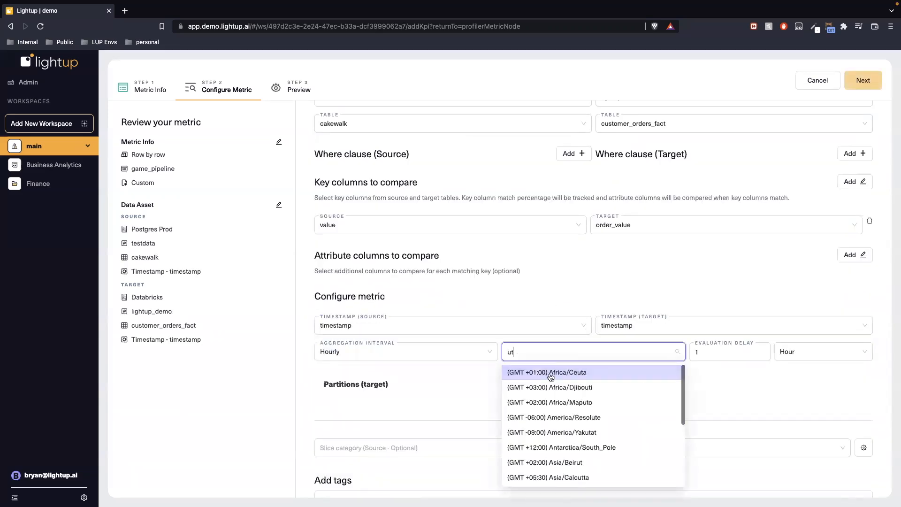
left_click(552, 386)
Preview the game_pipeline metric over a one-week (1w) range
scroll(791, 313, "up", 3)
left_click(866, 81)
left_click(680, 152)
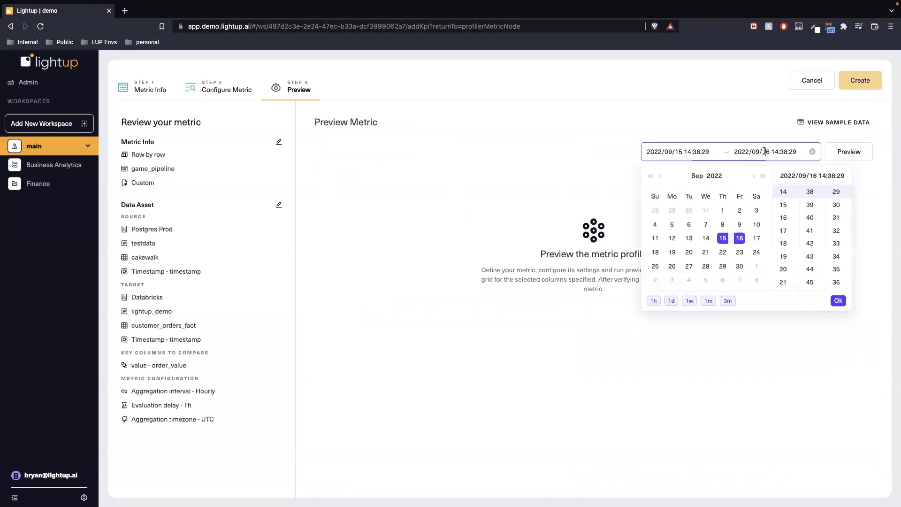
left_click(689, 303)
left_click(849, 152)
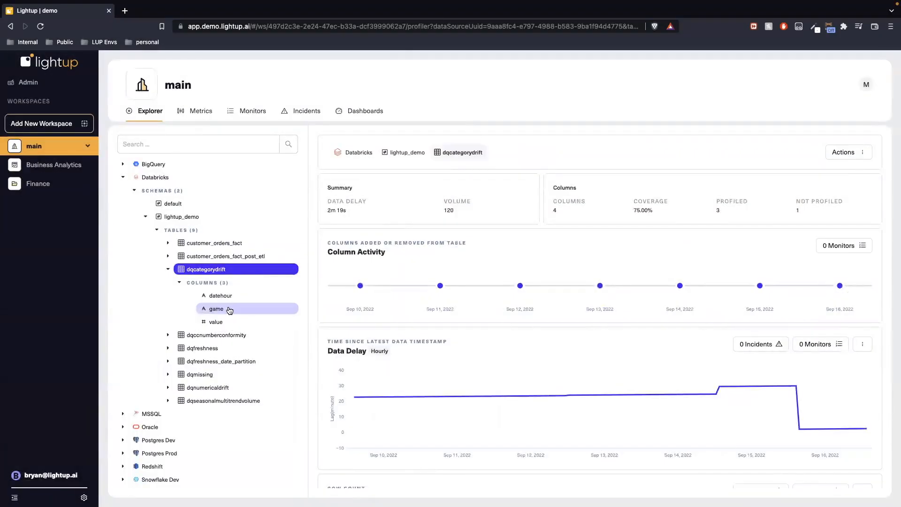
Set up a custom Distribution metric named game_dist on the game column of dqcategorydrift and preview it with the inherited settings
left_click(230, 310)
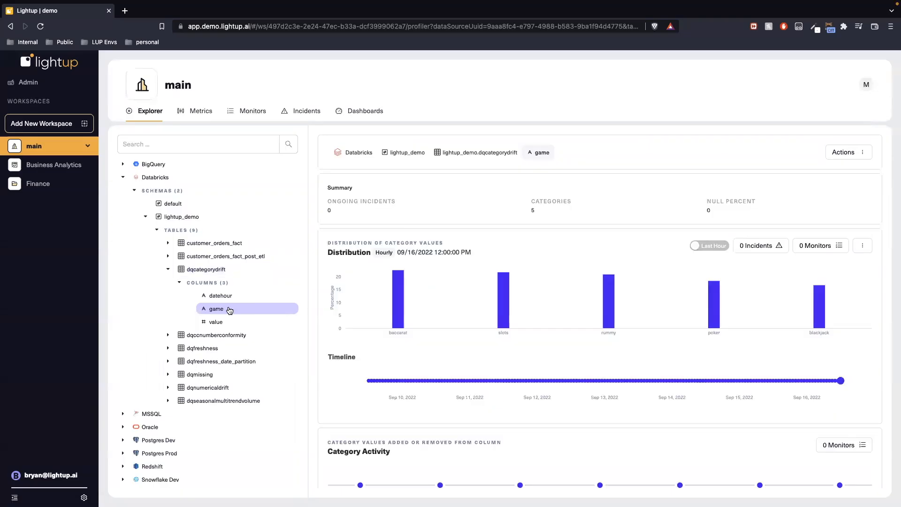
left_click(859, 156)
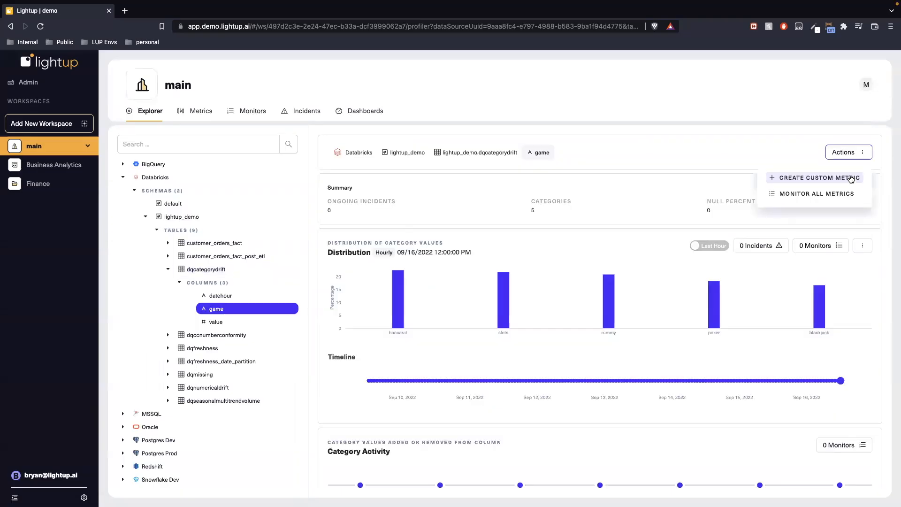
left_click(793, 177)
left_click(548, 166)
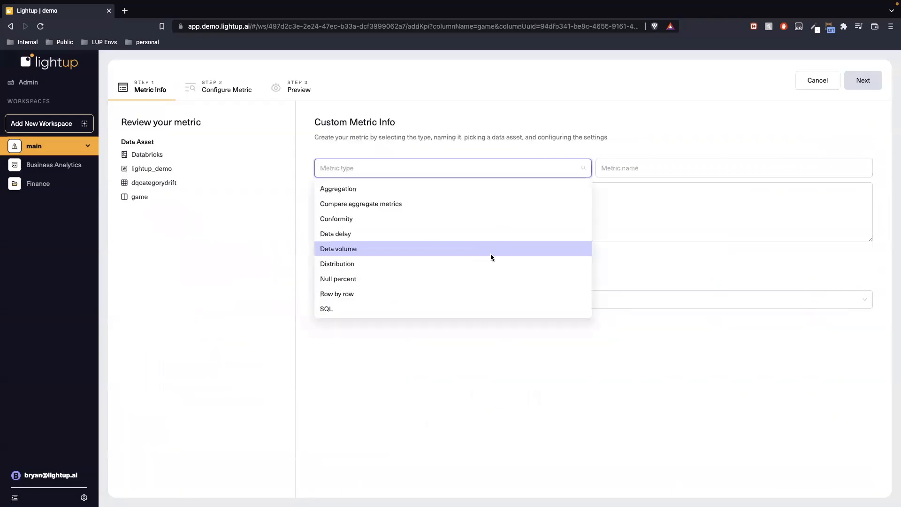
left_click(491, 261)
left_click(624, 173)
type("game_dist")
left_click(863, 81)
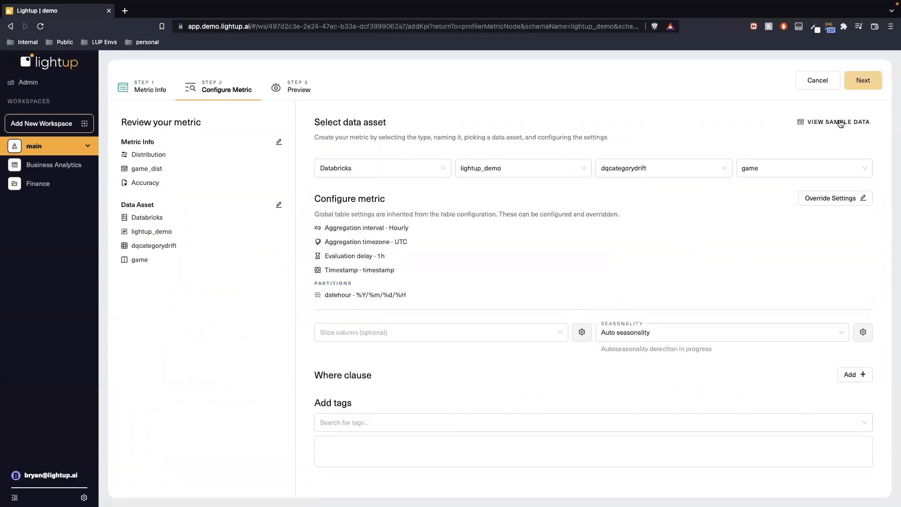
left_click(864, 83)
left_click(852, 153)
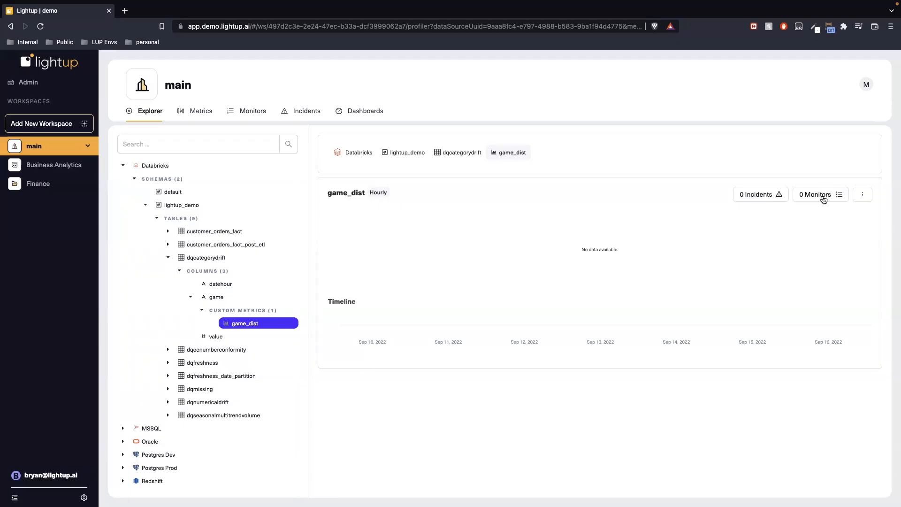
Start adding a manually created monitor to the game_dist metric
left_click(823, 198)
left_click(818, 217)
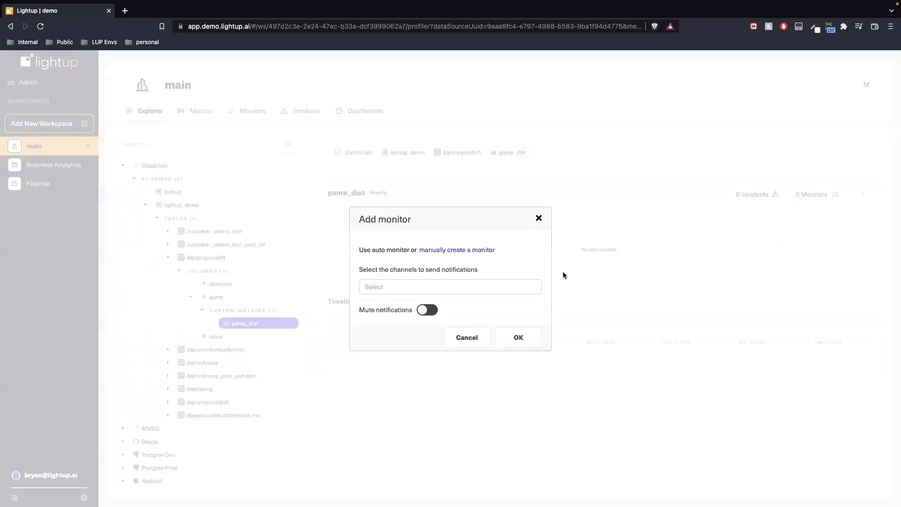
left_click(486, 251)
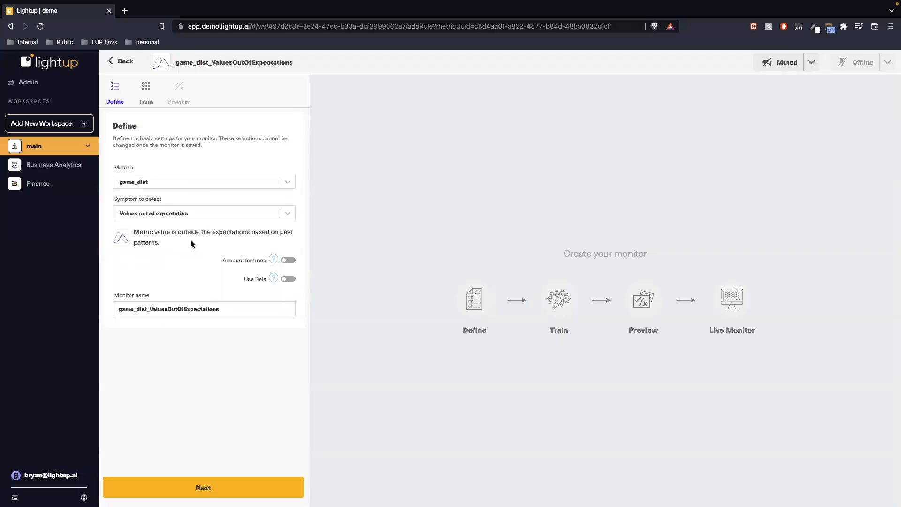
Add a monitor training period from 09/09/2022 11:49:07 to 09/16/2022 11:49:07
left_click(146, 92)
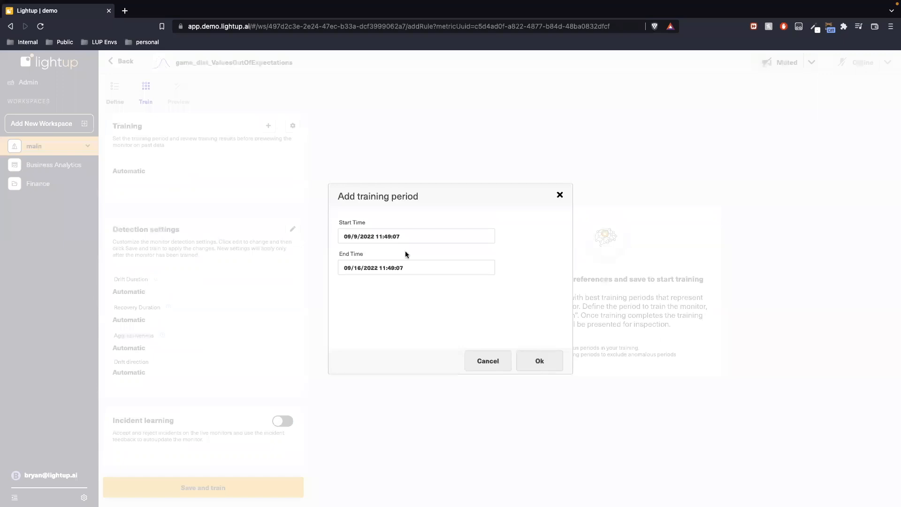
key("Return")
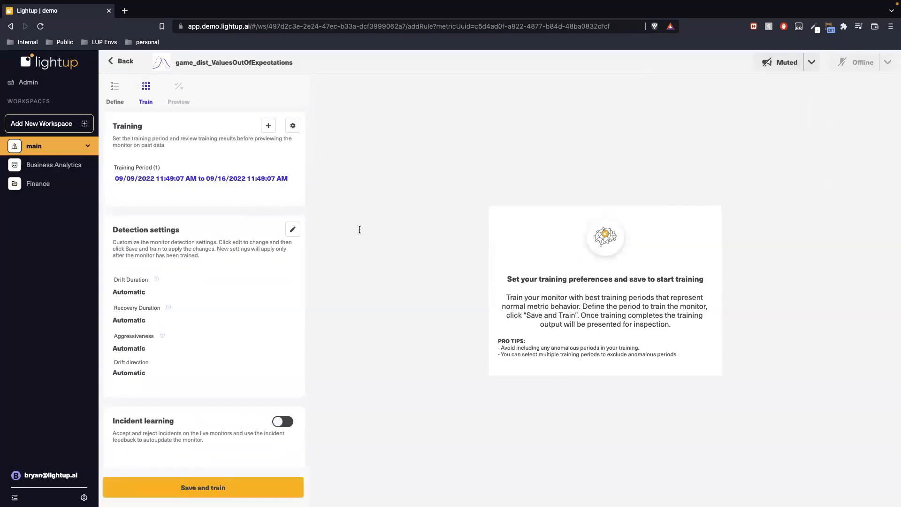
left_click(360, 230)
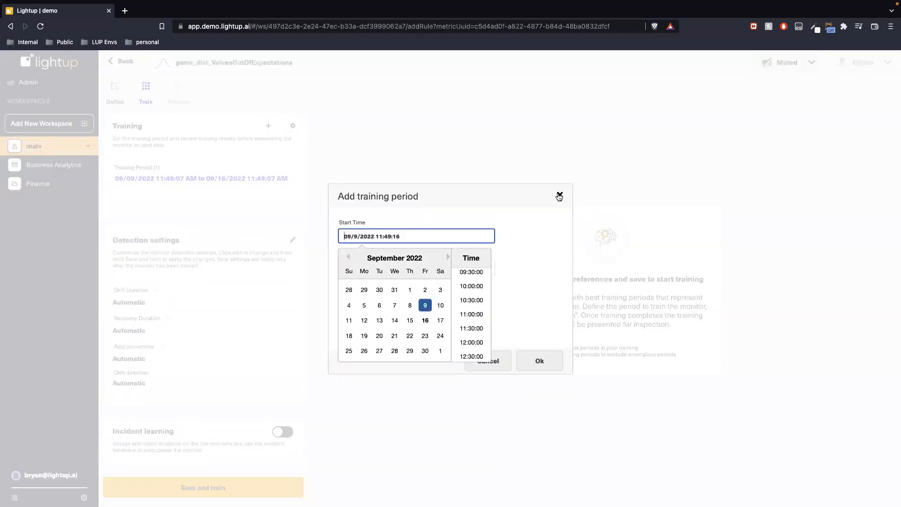
left_click(559, 195)
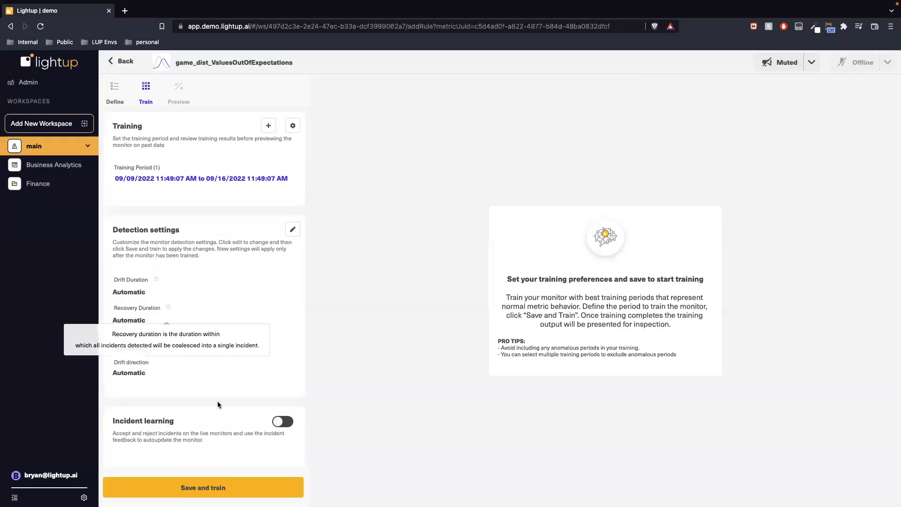
Enable incident learning for the monitor, and save and train it
left_click(284, 421)
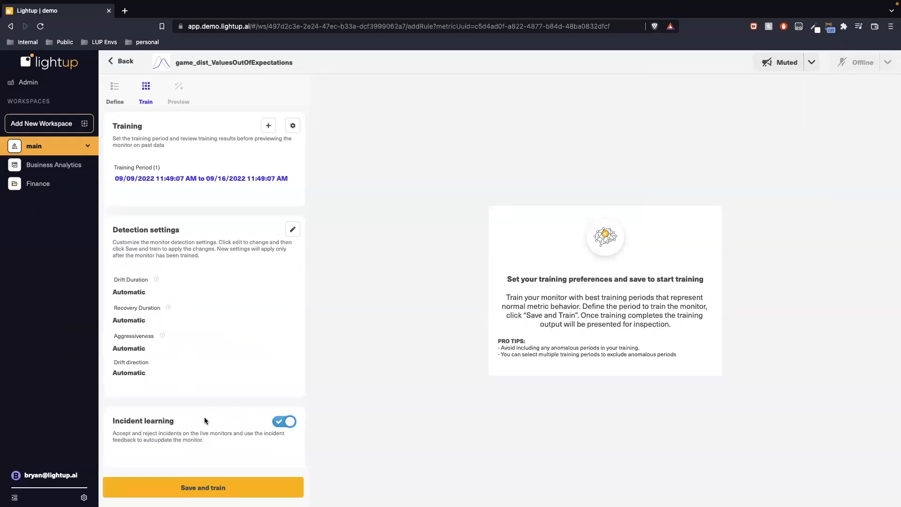
left_click(220, 487)
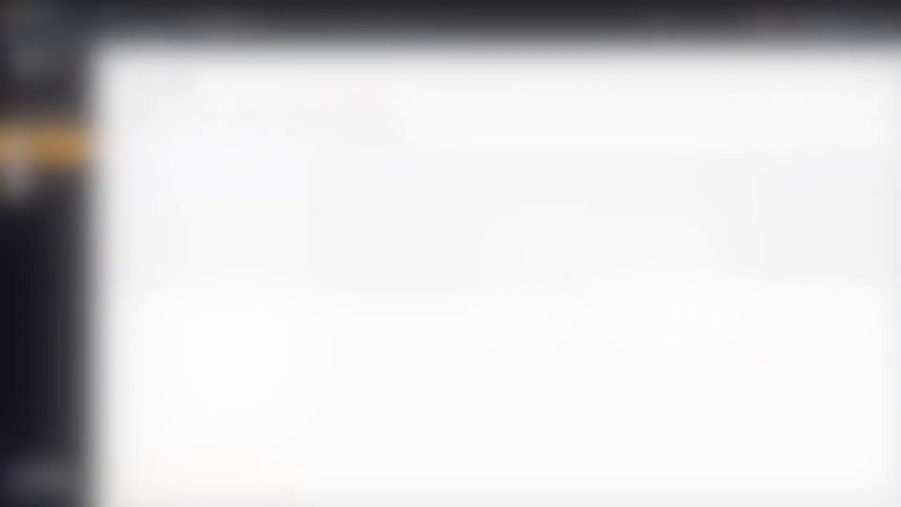
Open the dqfreshness table in the Databricks lightup_demo schema and zoom its Data Delay chart into the Sep 14 spike
left_click(123, 177)
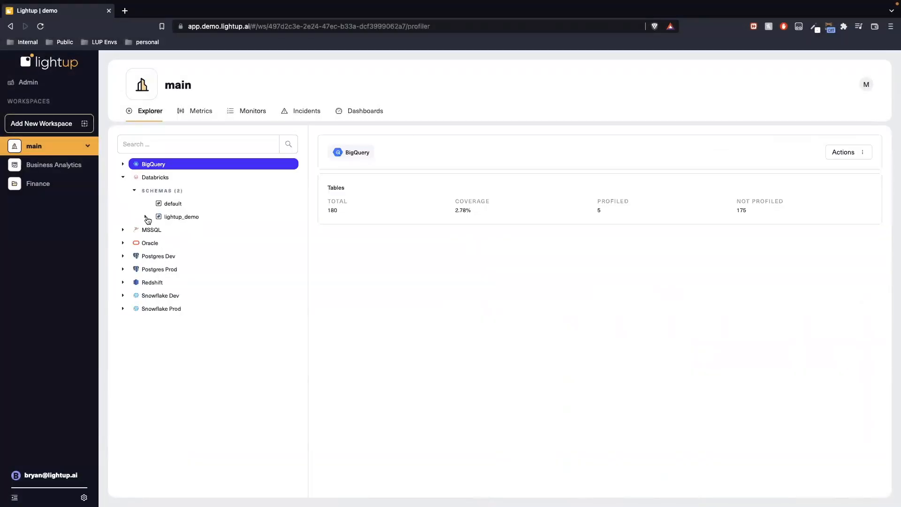
left_click(145, 216)
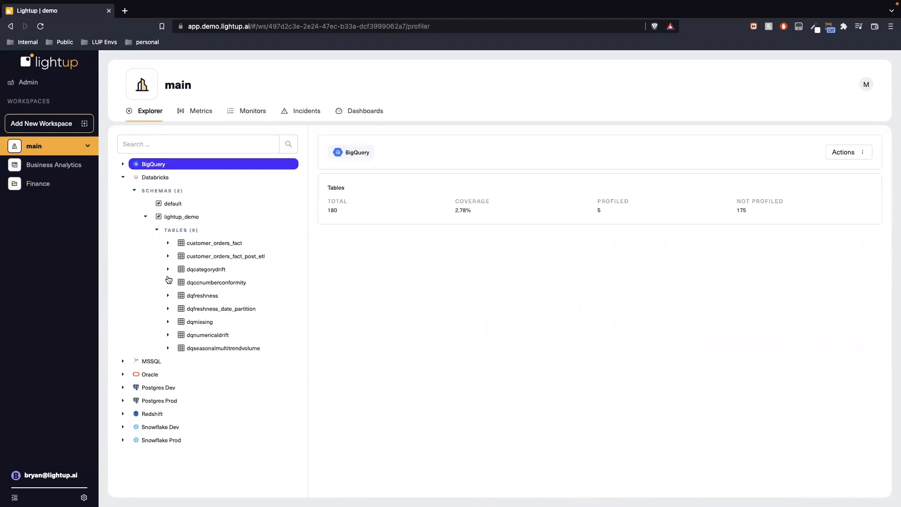
left_click(168, 295)
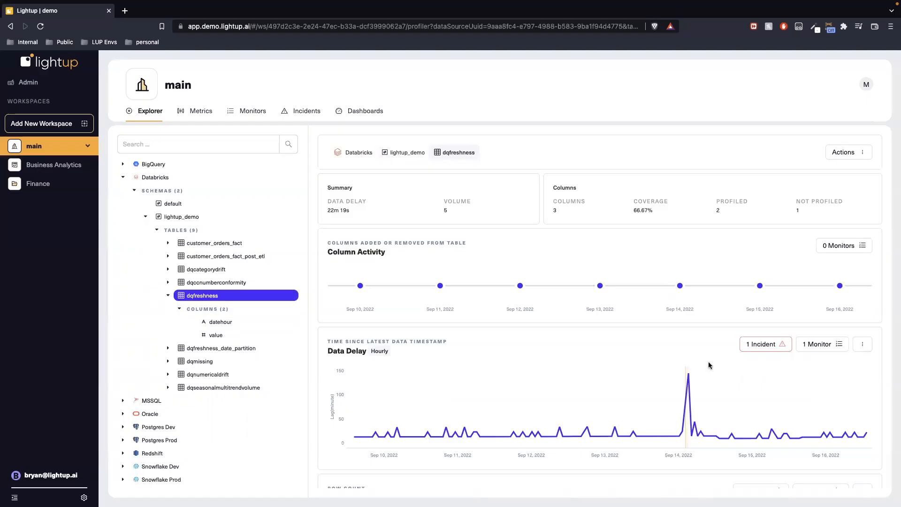
left_click_drag(680, 381, 701, 380)
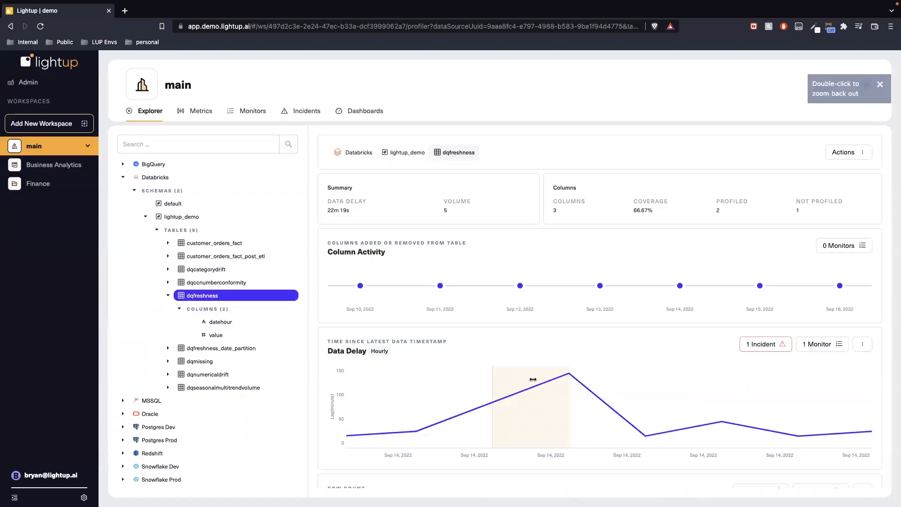
Open the Data Delay incident of the dqfreshness table and examine its chart beside the correlated Postgres Prod metric
left_click(761, 347)
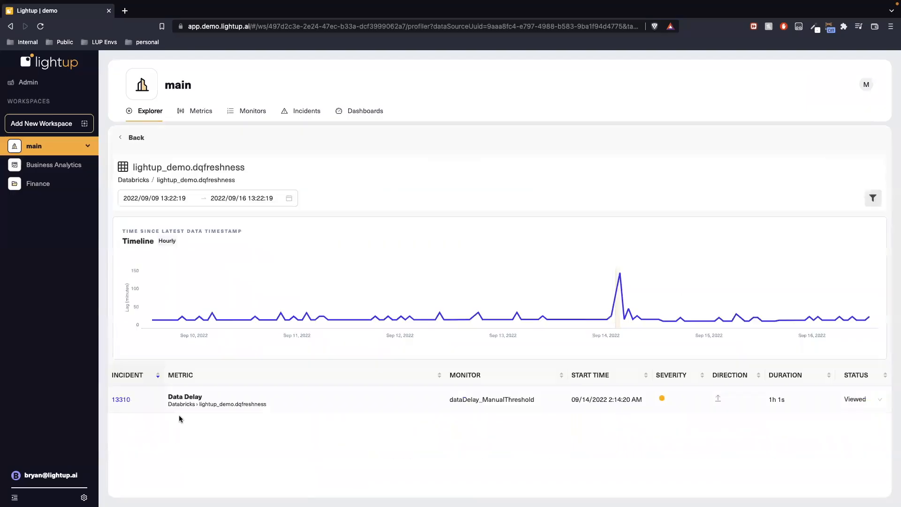
left_click(117, 400)
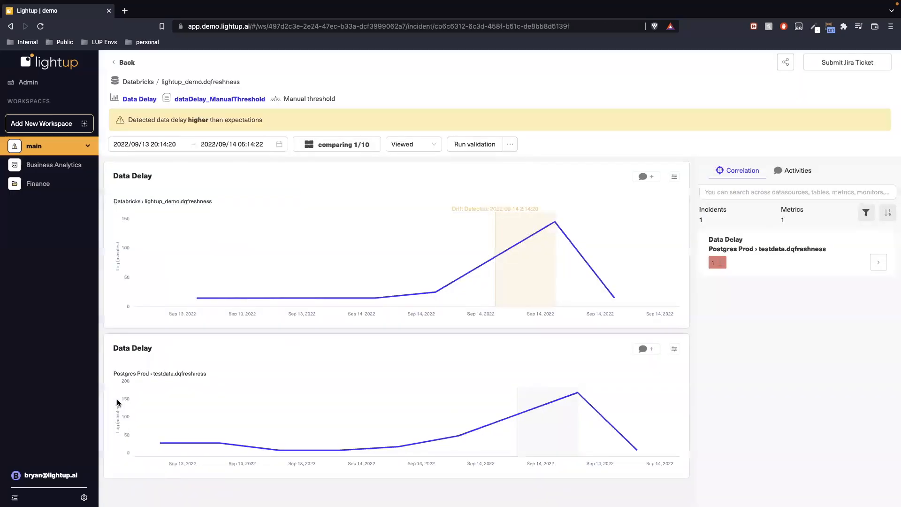
mouse_move(444, 249)
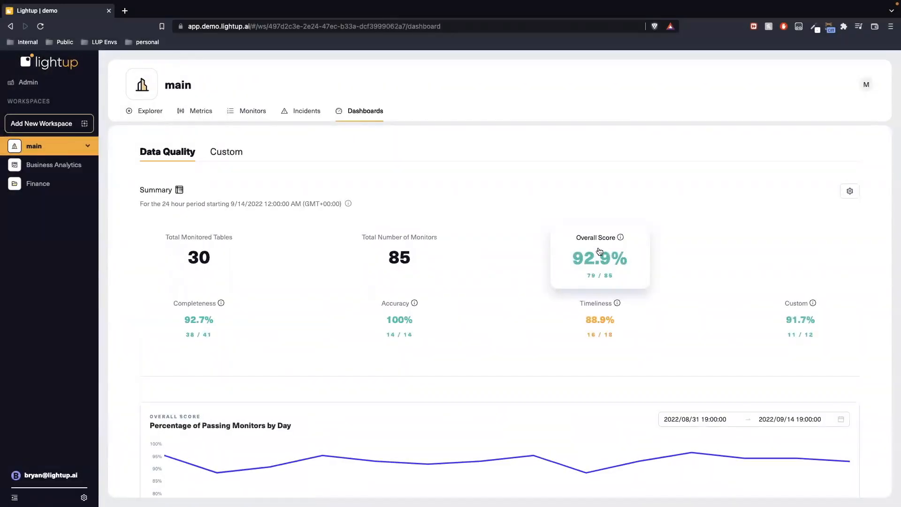
Review the overall score's Percentage of Passing Monitors by Day chart and 2 Week Monitor Summary on the Data Quality dashboard
scroll(499, 304, "down", 1)
scroll(500, 304, "down", 2)
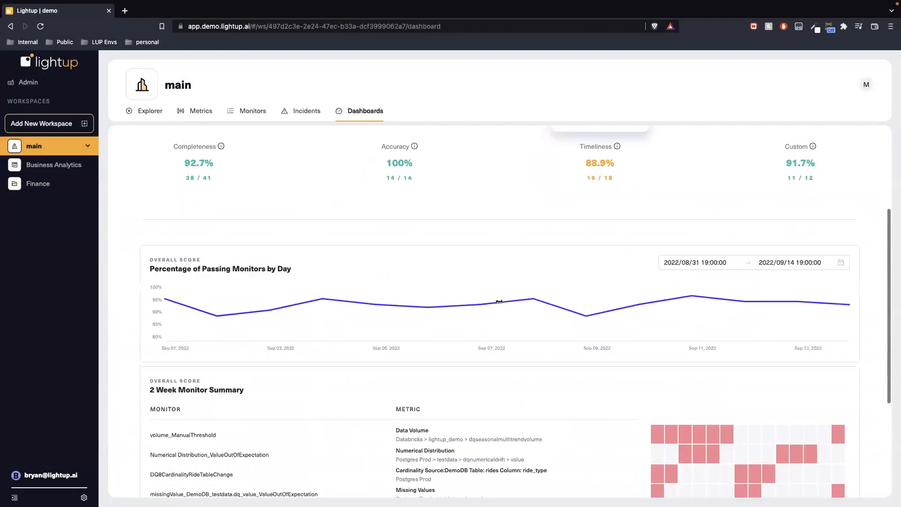
scroll(215, 324, "down", 2)
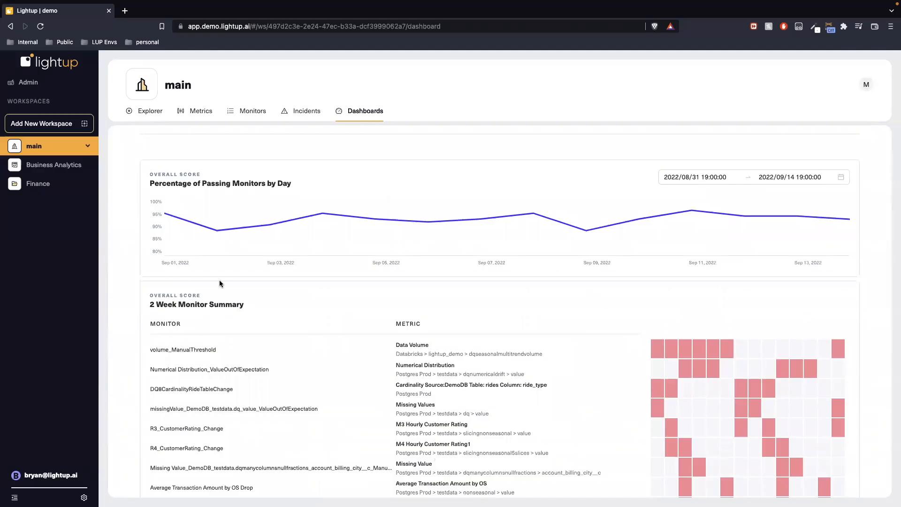
scroll(219, 280, "down", 1)
scroll(297, 356, "up", 2)
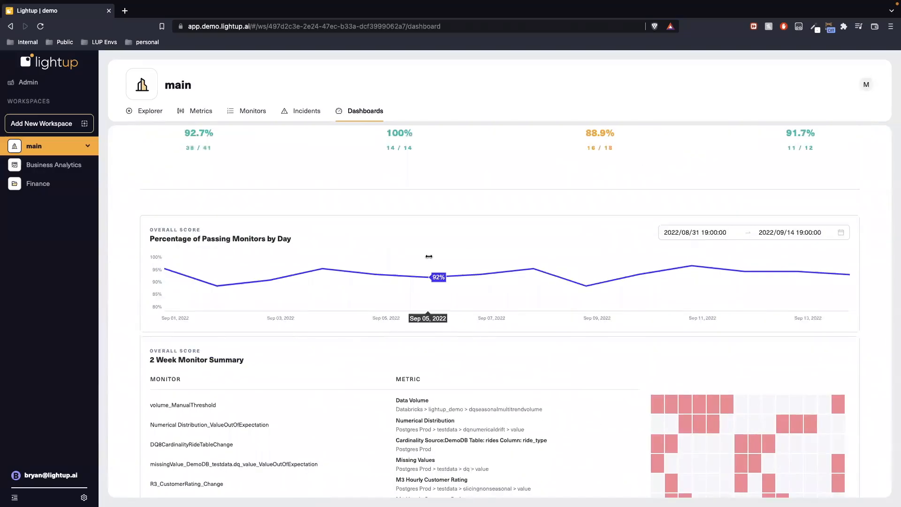
Switch the Data Quality dashboard to the Timeliness score and review its daily passing chart and 2 Week Monitor Summary
scroll(428, 256, "up", 3)
left_click(604, 316)
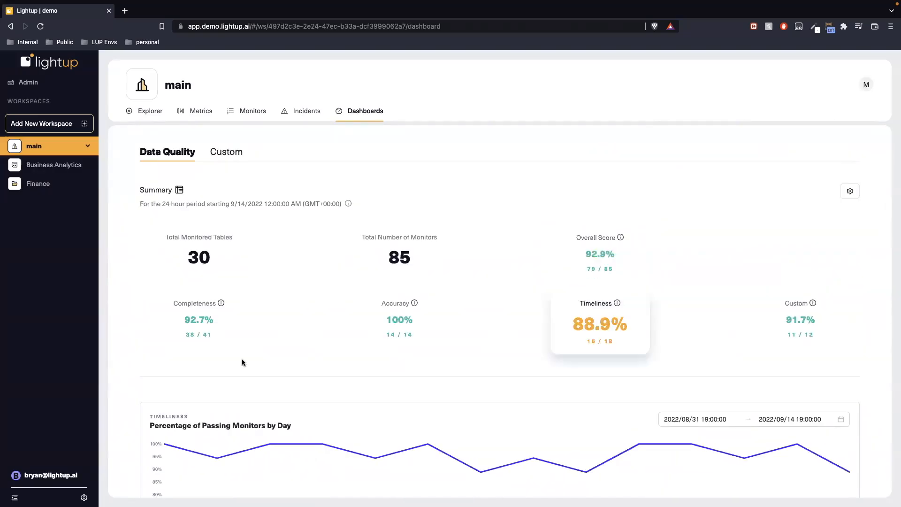
scroll(241, 362, "down", 1)
scroll(241, 362, "down", 5)
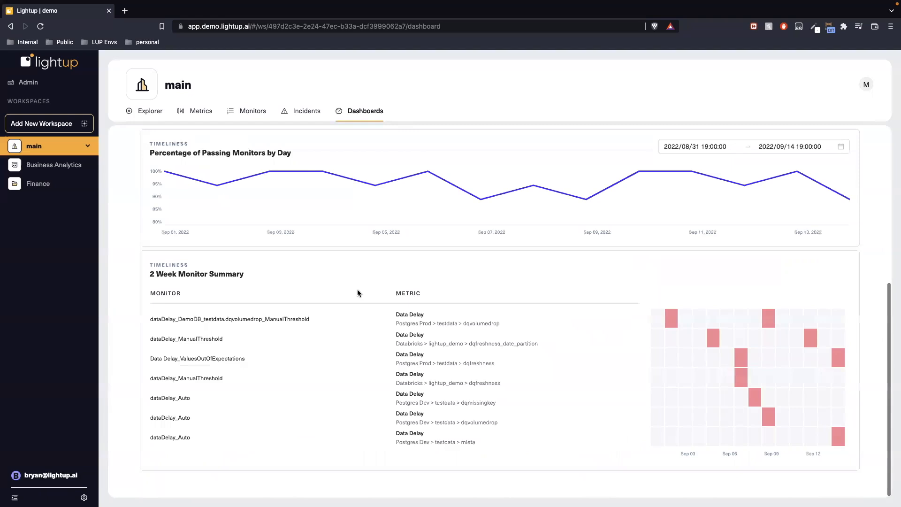
scroll(358, 291, "up", 1)
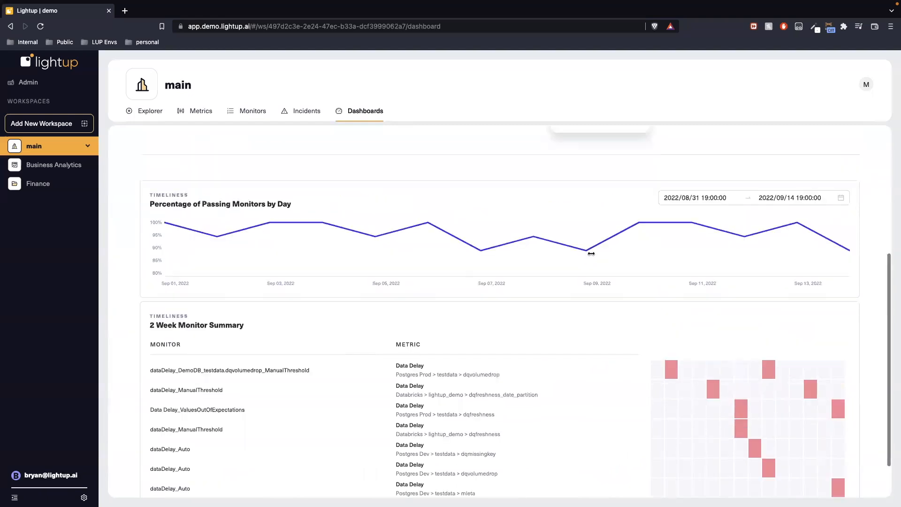
Show the Completeness score's breakdown and review its passing-monitors trend and two-week monitor summary
scroll(683, 257, "up", 4)
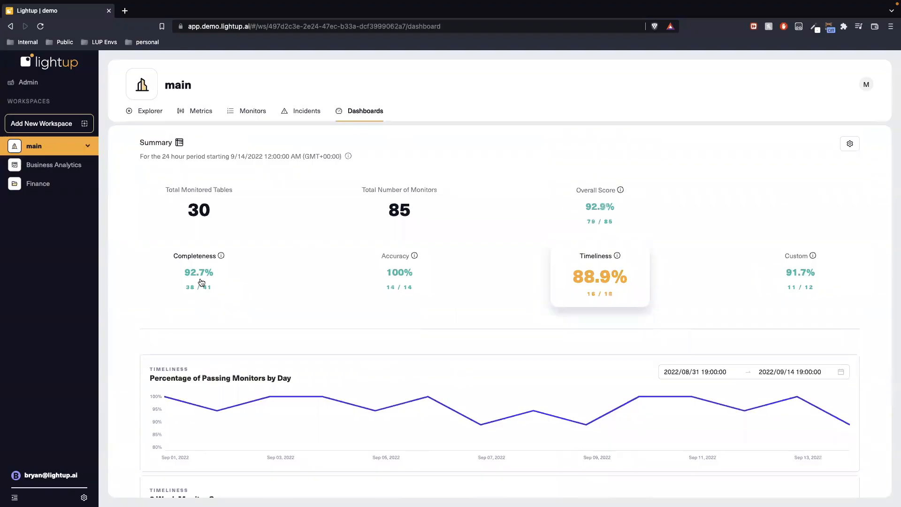
left_click(201, 282)
scroll(201, 282, "down", 3)
scroll(316, 303, "up", 5)
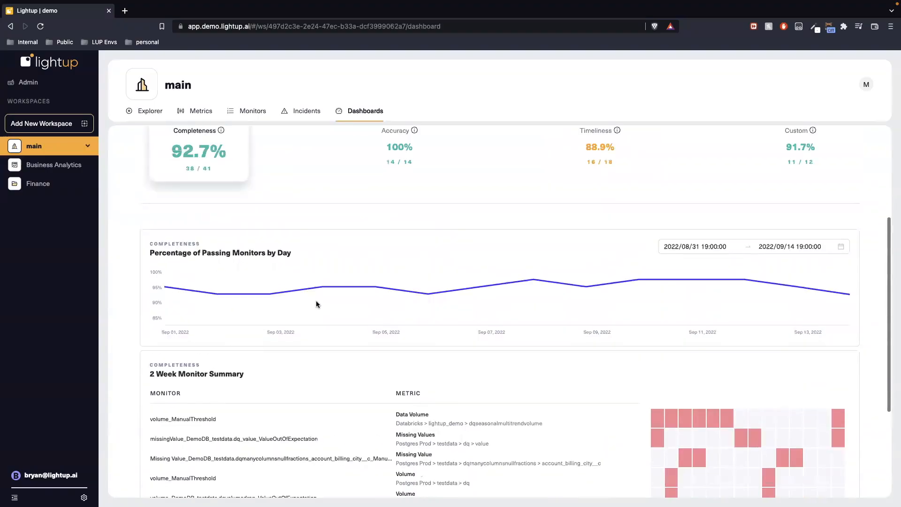